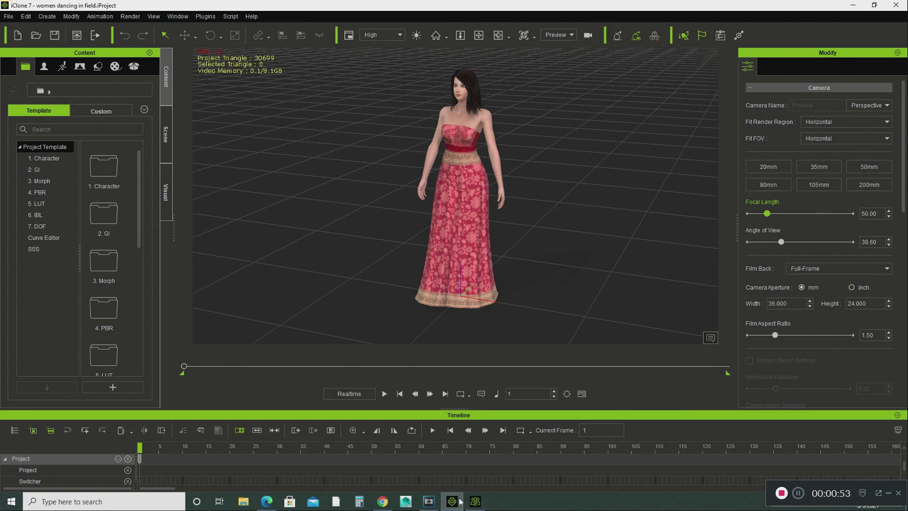
# Switch to Character Creator and dress the female character in the full-body outfit Dress_A
pyautogui.click(476, 463)
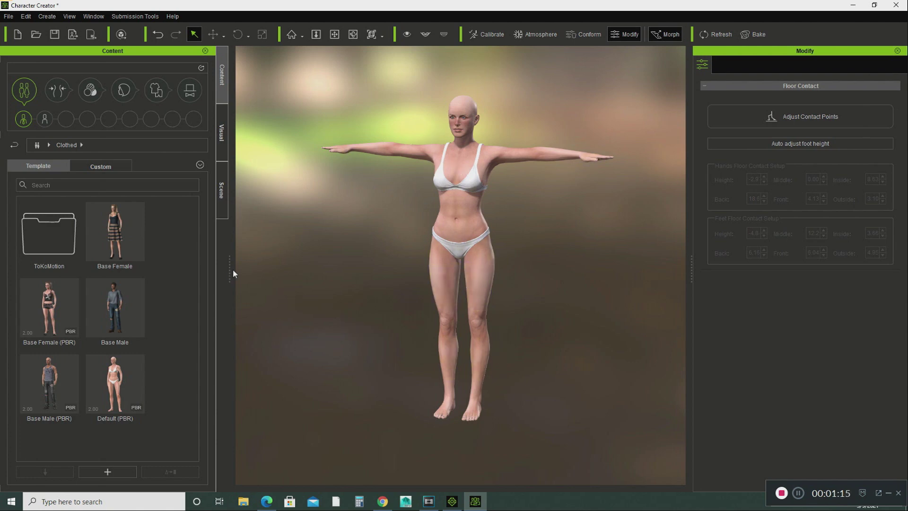
pyautogui.click(89, 94)
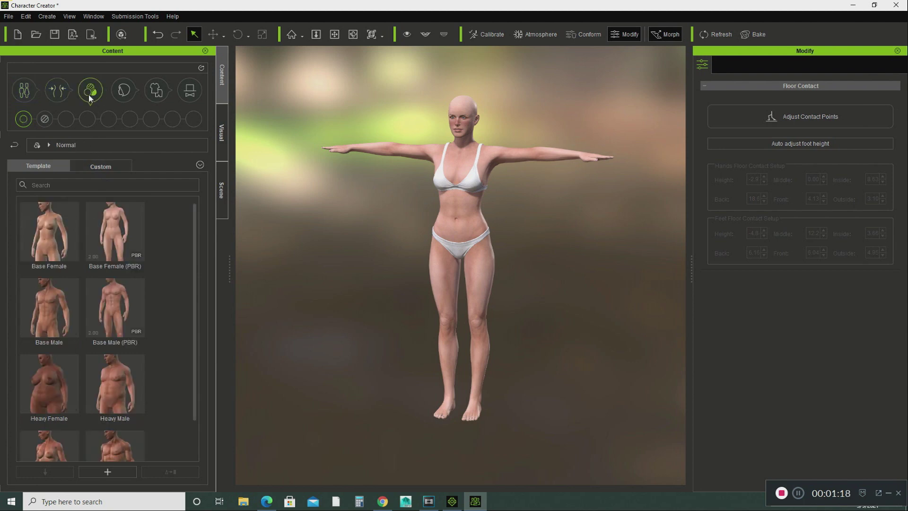
pyautogui.click(158, 90)
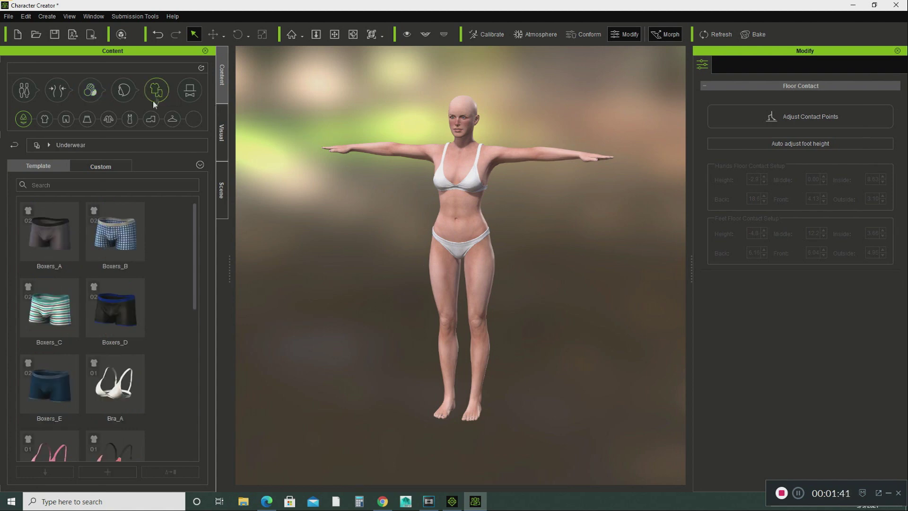
pyautogui.click(131, 120)
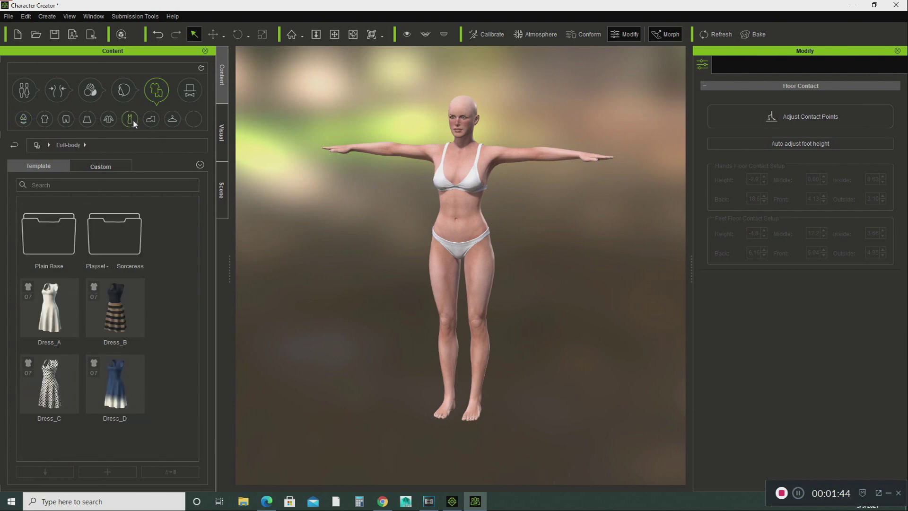
pyautogui.doubleClick(53, 307)
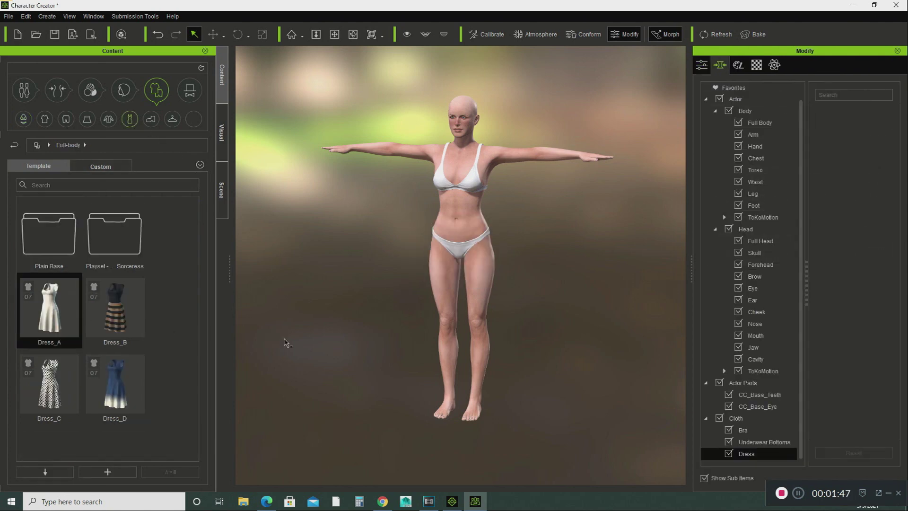
# Add the High-heels_A shoes and the High Ponytail hair to the female character
pyautogui.click(155, 123)
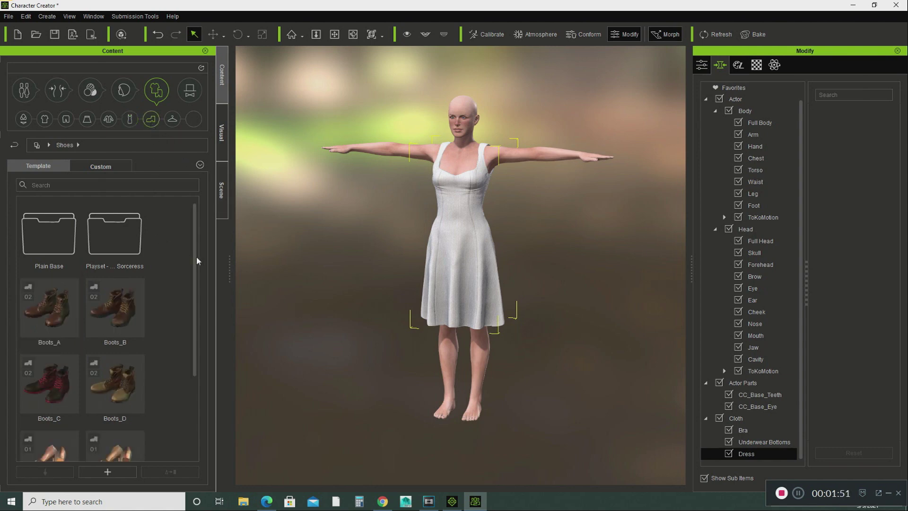
pyautogui.scroll(-2, 194, 259)
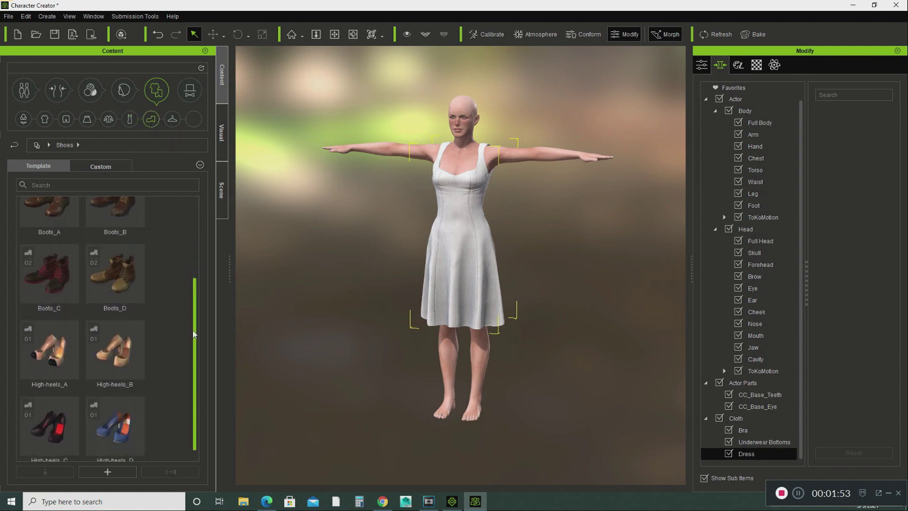
pyautogui.doubleClick(55, 357)
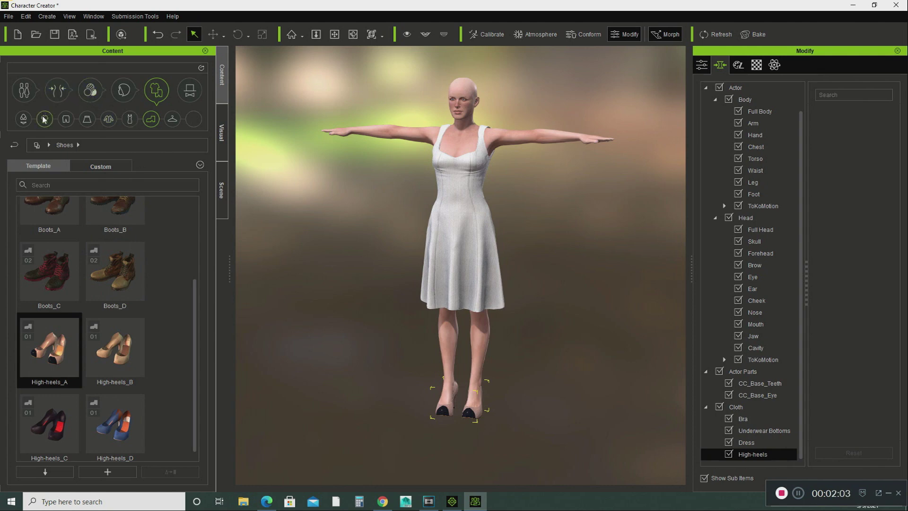
pyautogui.click(124, 98)
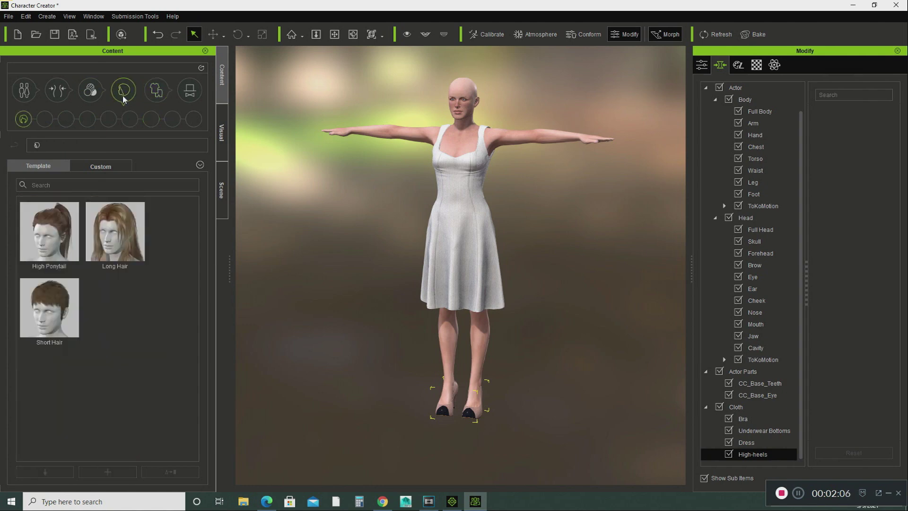
pyautogui.doubleClick(67, 224)
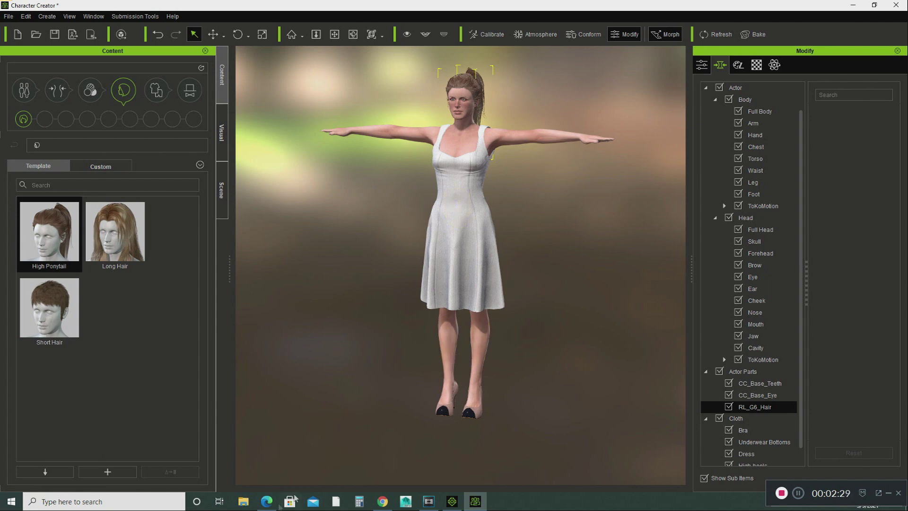
# Switch to the web browser and browse the Character Creator actor listings on the Reallusion Marketplace
pyautogui.click(268, 504)
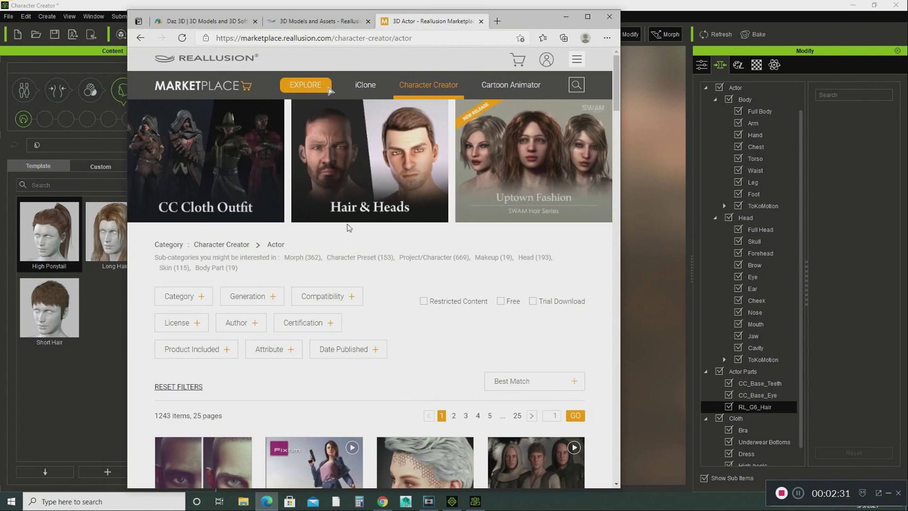
pyautogui.scroll(-5, 345, 229)
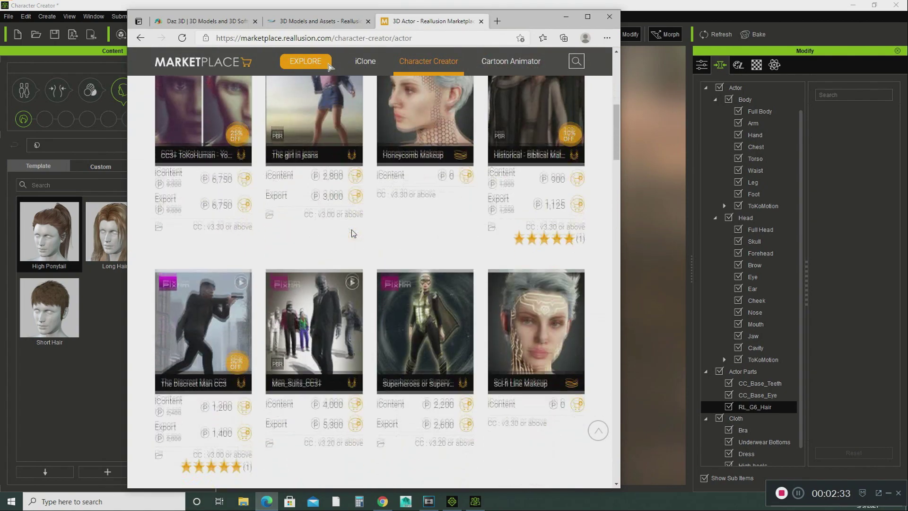
pyautogui.scroll(8, 352, 234)
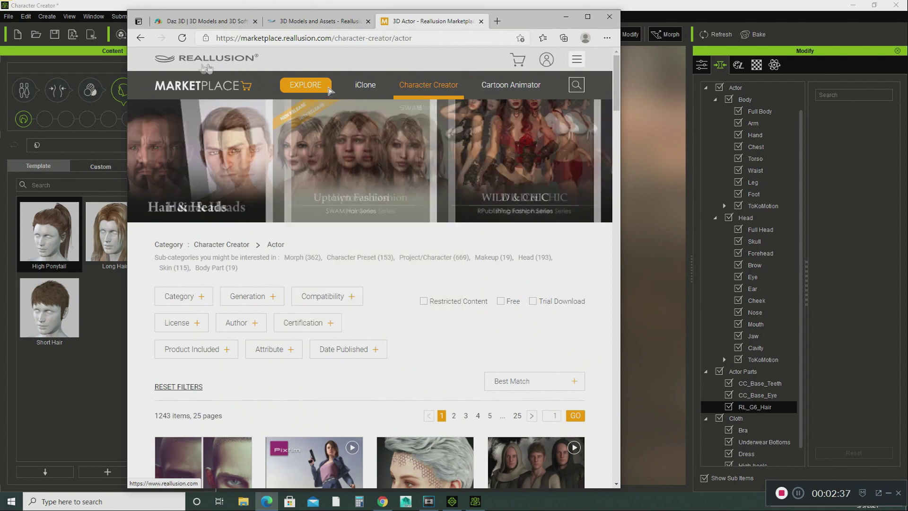
pyautogui.scroll(-8, 378, 192)
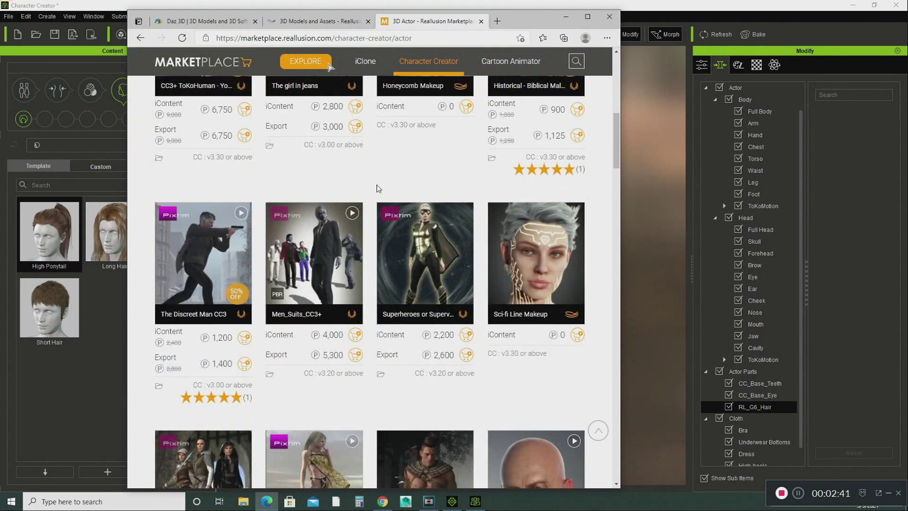
pyautogui.scroll(-6, 378, 188)
pyautogui.scroll(-10, 376, 186)
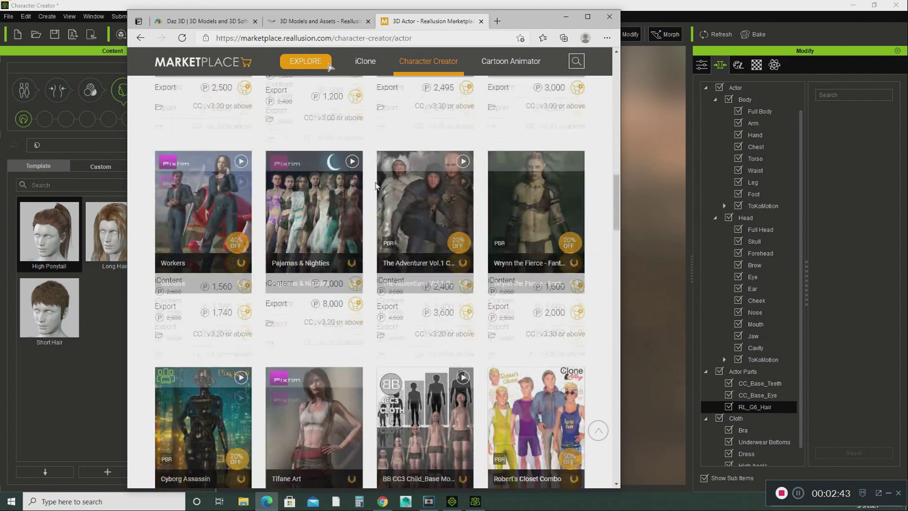
pyautogui.scroll(-2, 377, 186)
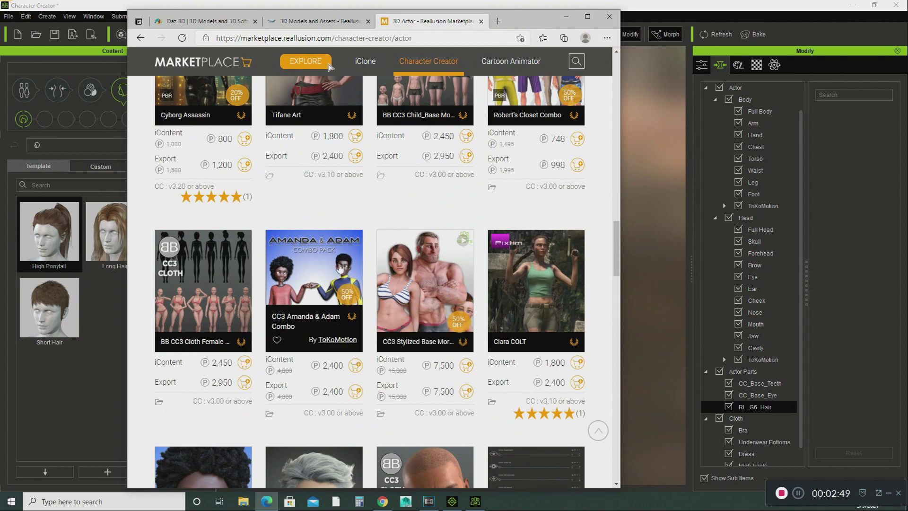
pyautogui.scroll(-6, 436, 441)
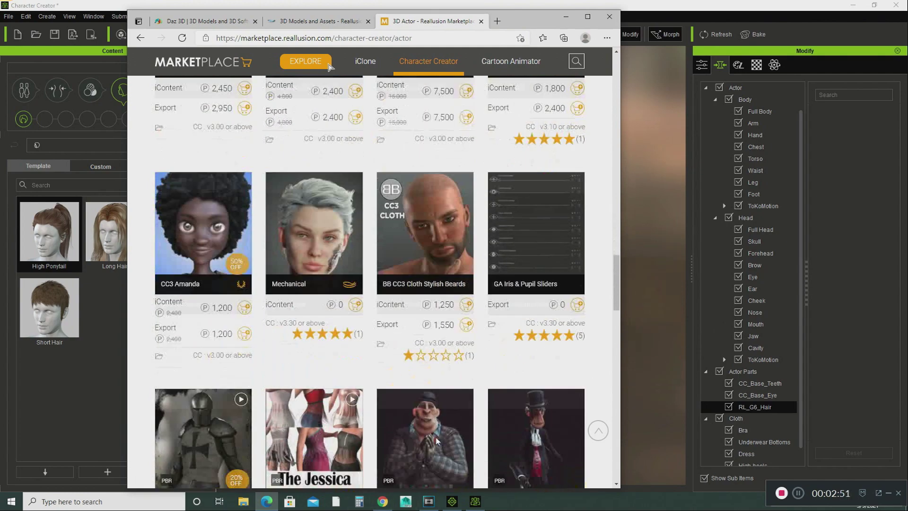
pyautogui.scroll(5, 436, 441)
pyautogui.scroll(6, 436, 441)
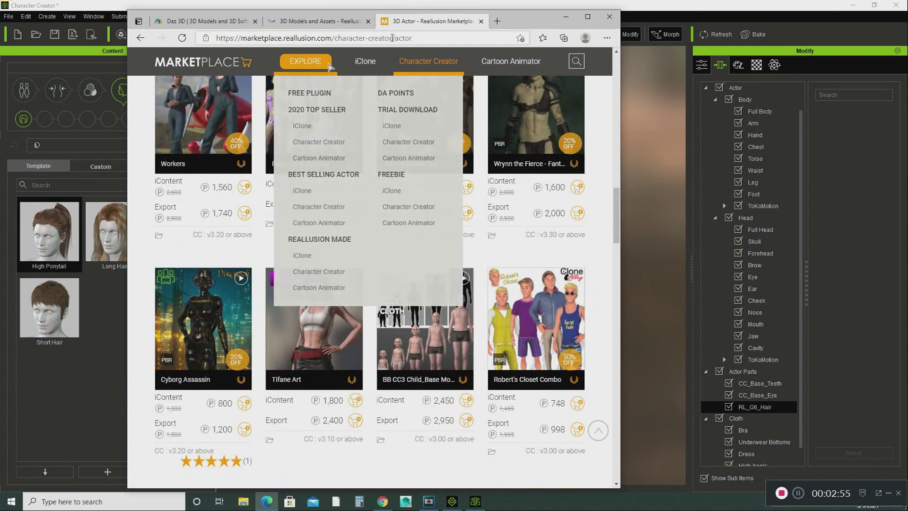
# Look through the official iClone content page of the Reallusion Content Store
pyautogui.click(305, 21)
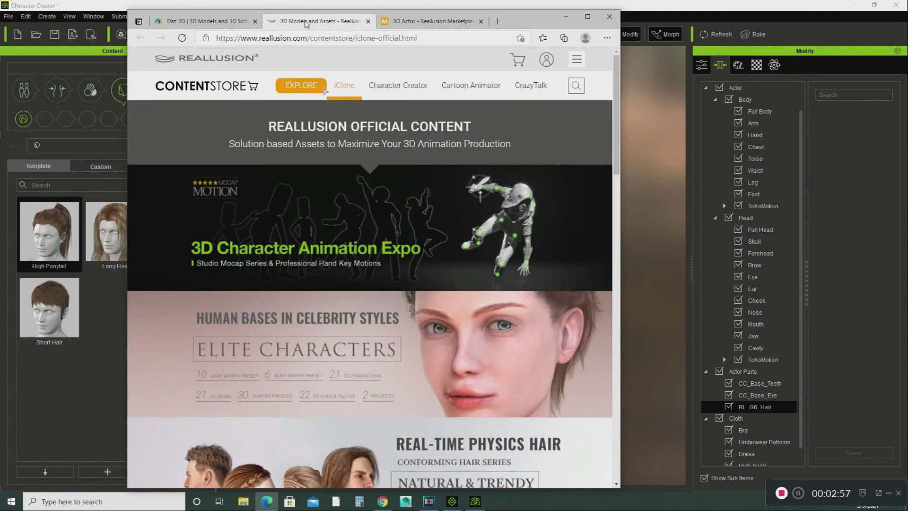
pyautogui.scroll(-4, 297, 191)
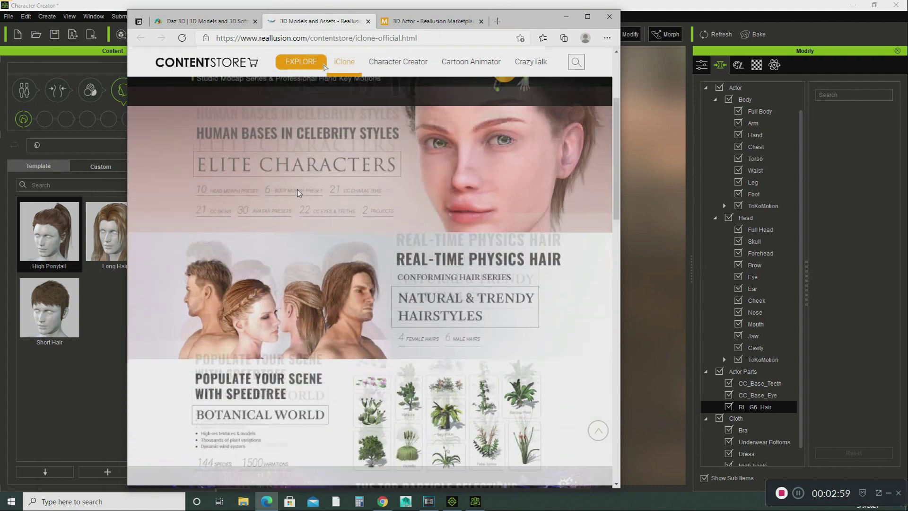
pyautogui.scroll(-5, 296, 189)
pyautogui.scroll(9, 296, 189)
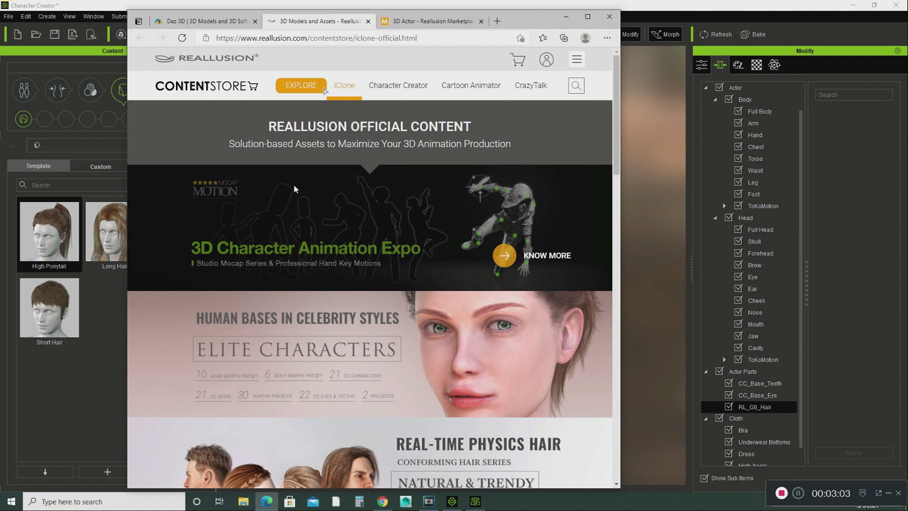
# Browse the Character Creator hair category in the Content Store and minimize the browser
pyautogui.moveTo(401, 93)
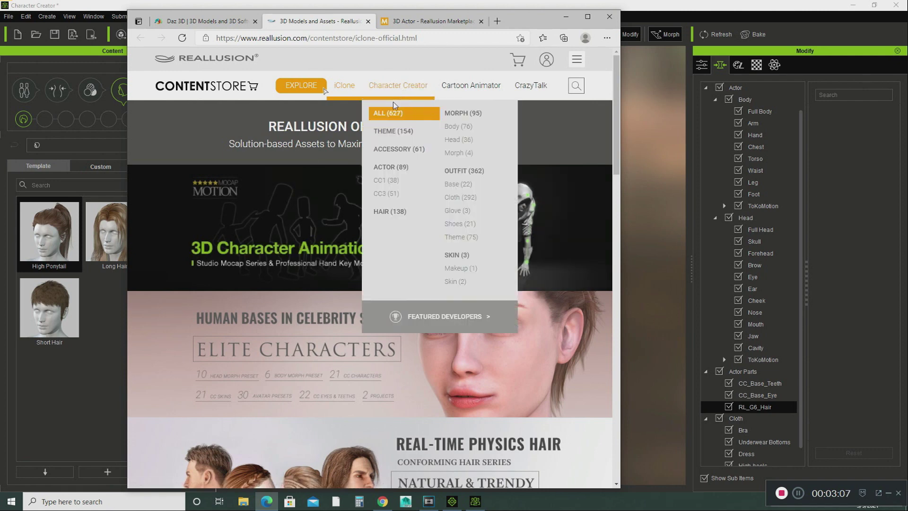
pyautogui.click(383, 215)
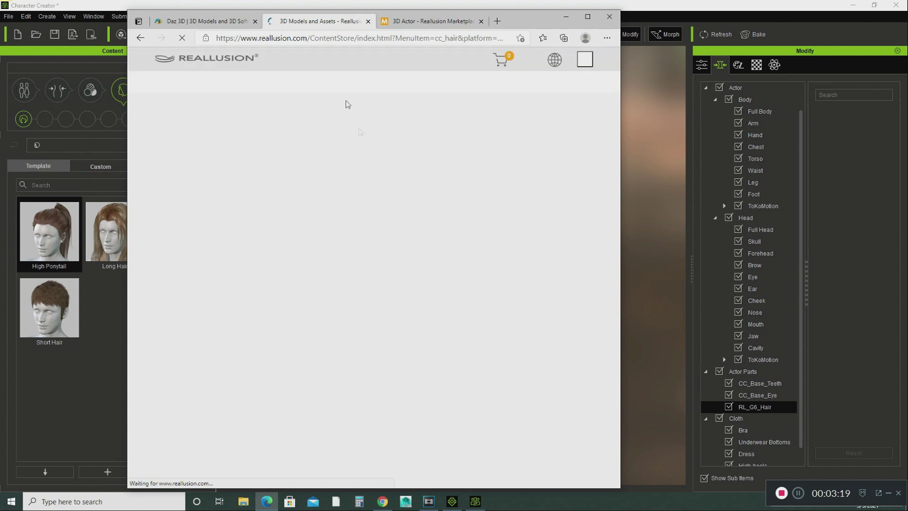
pyautogui.moveTo(324, 79)
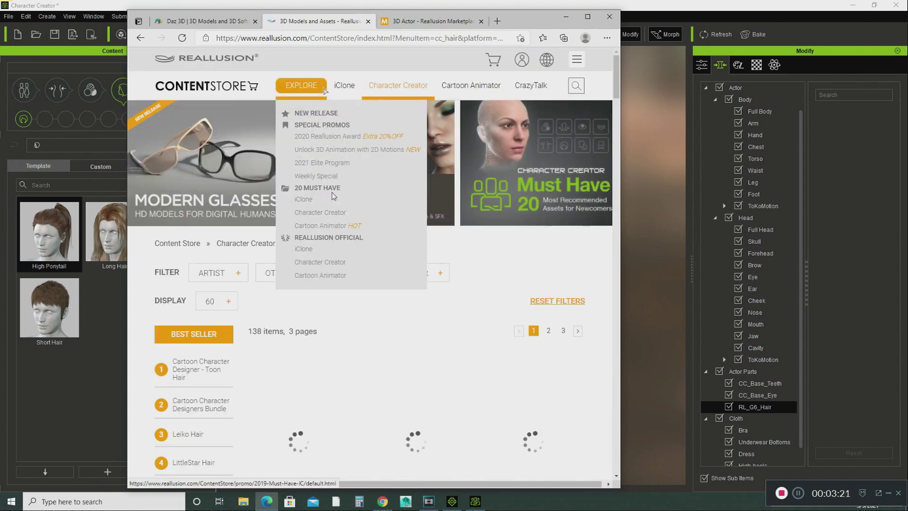
pyautogui.scroll(-2, 333, 196)
pyautogui.scroll(-7, 333, 196)
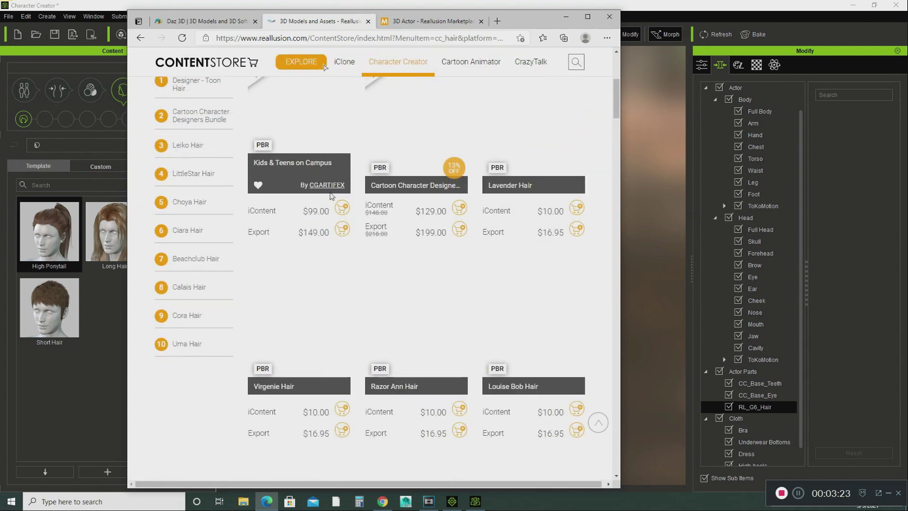
pyautogui.scroll(-4, 330, 195)
pyautogui.scroll(9, 331, 195)
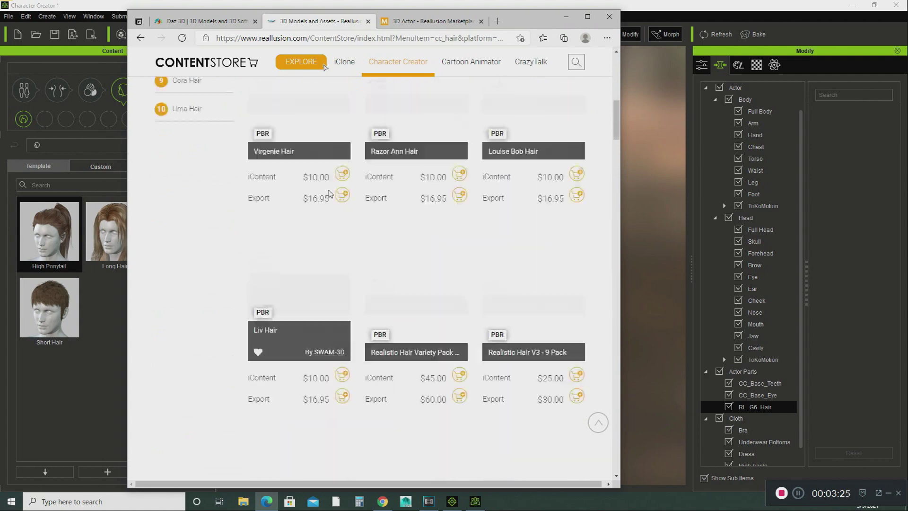
pyautogui.scroll(5, 331, 194)
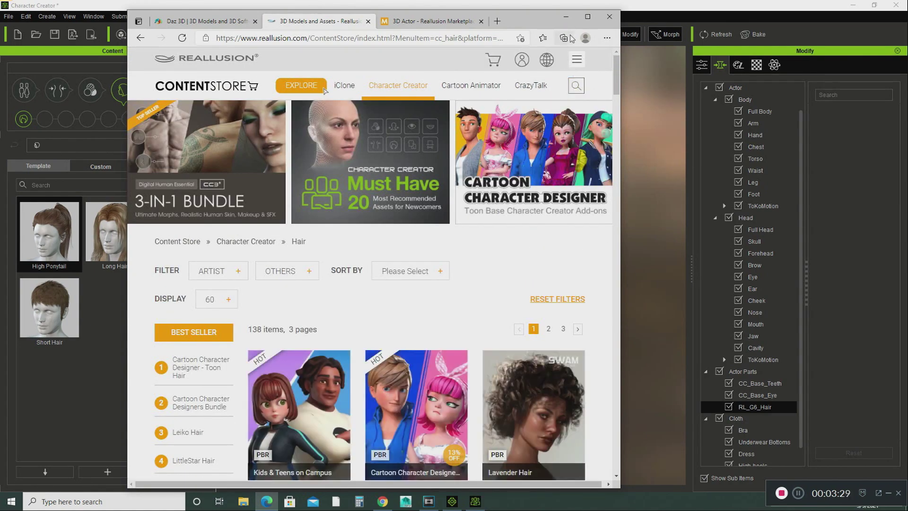
pyautogui.click(565, 18)
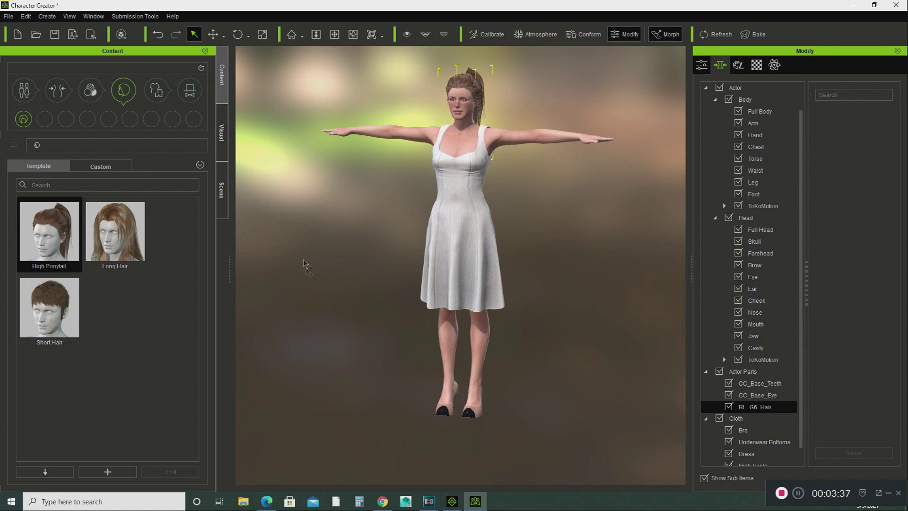
# Switch to iClone, preview the dancing woman's animation, stop the playback and minimize iClone
pyautogui.click(451, 504)
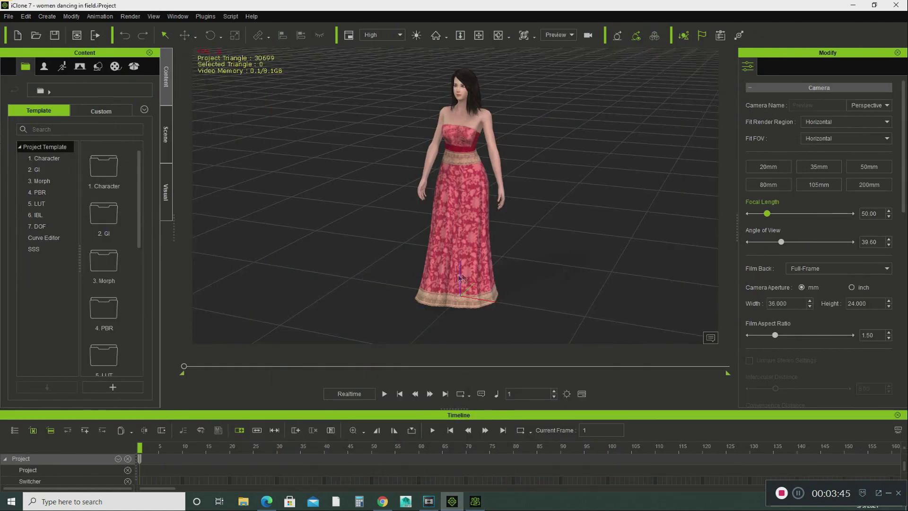
pyautogui.click(384, 394)
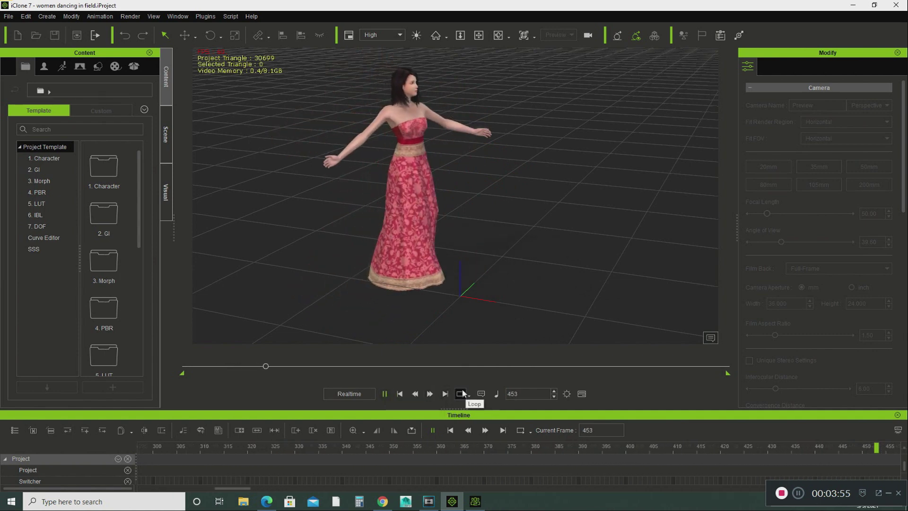
pyautogui.click(386, 394)
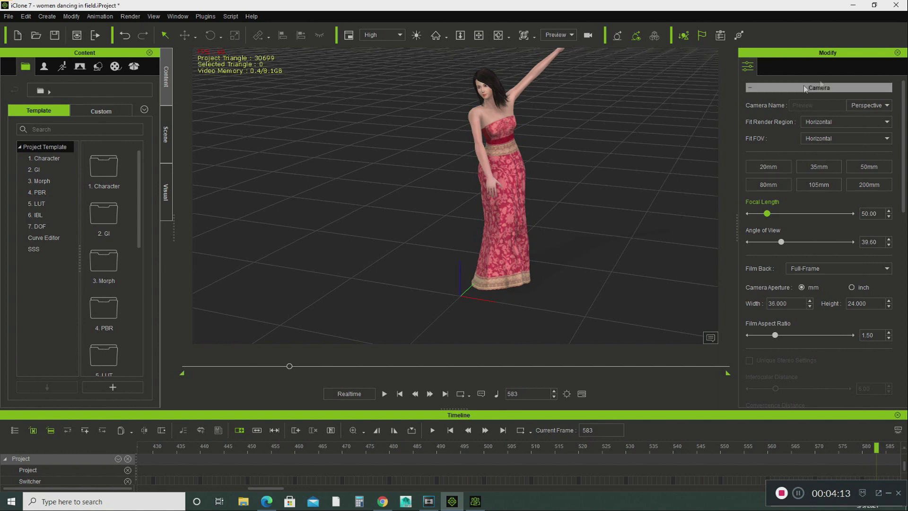
pyautogui.click(851, 7)
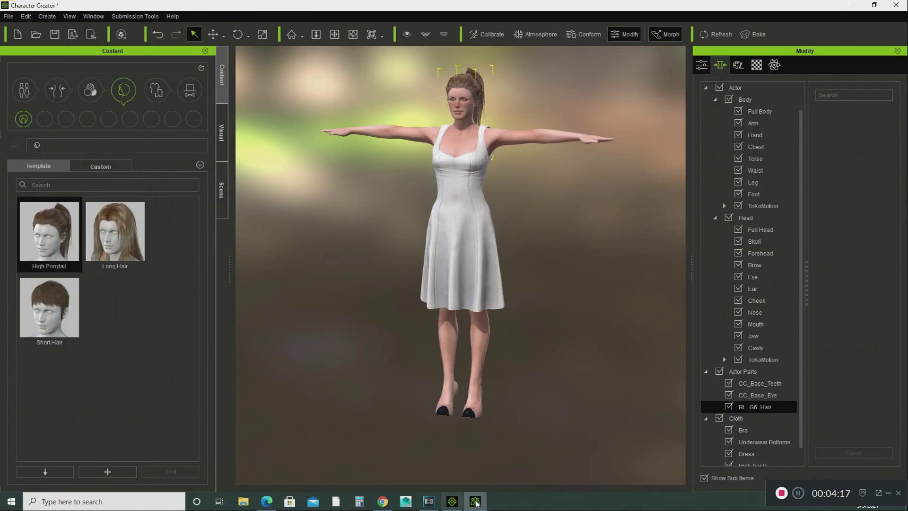
# Launch Maya 2016, starting it again after closing its first Output Window
pyautogui.click(405, 503)
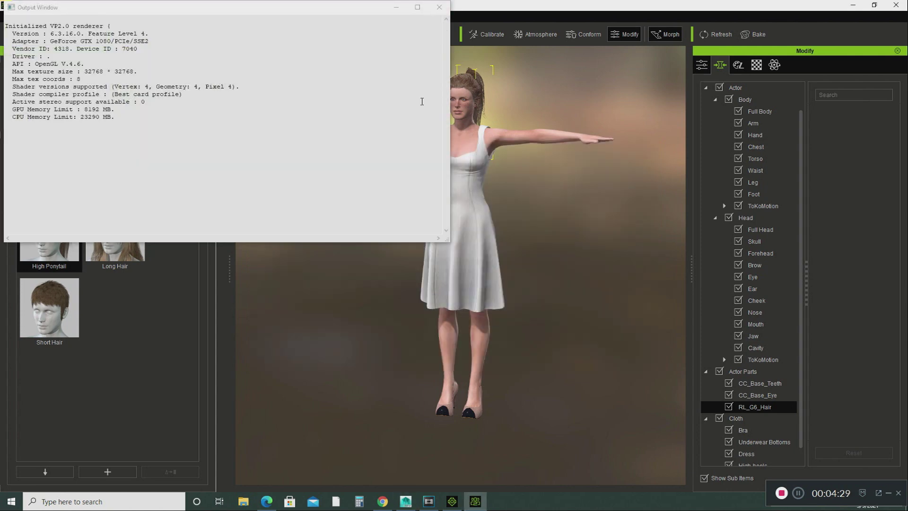
pyautogui.click(439, 7)
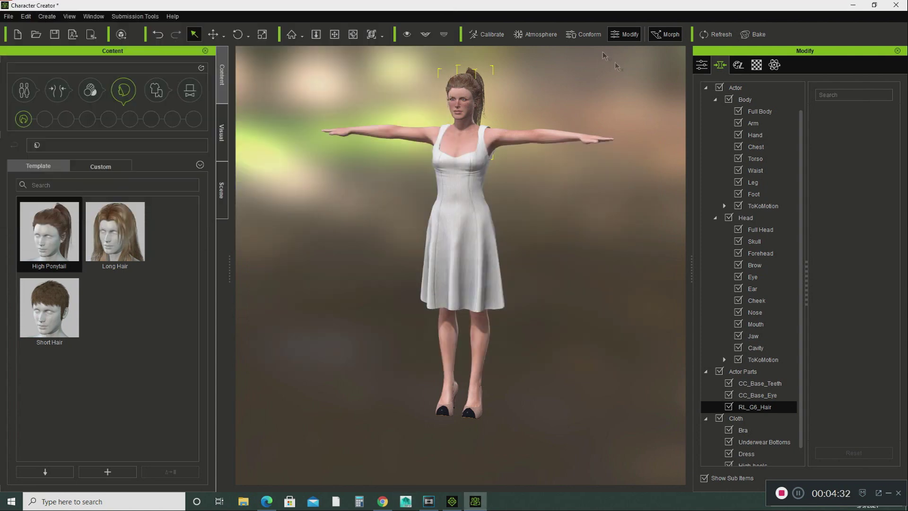
pyautogui.click(406, 501)
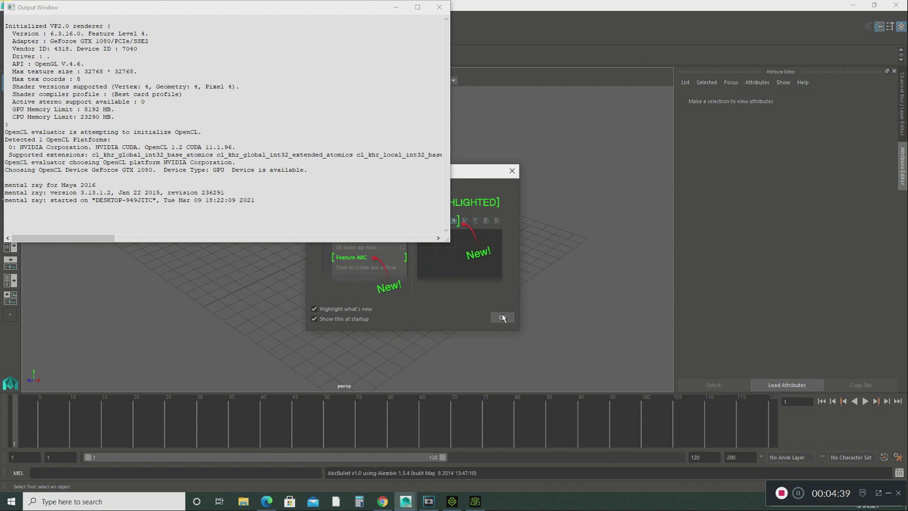
# Close Maya's Output Window and dismiss the What's New Highlight Settings dialog with its options kept
pyautogui.click(439, 8)
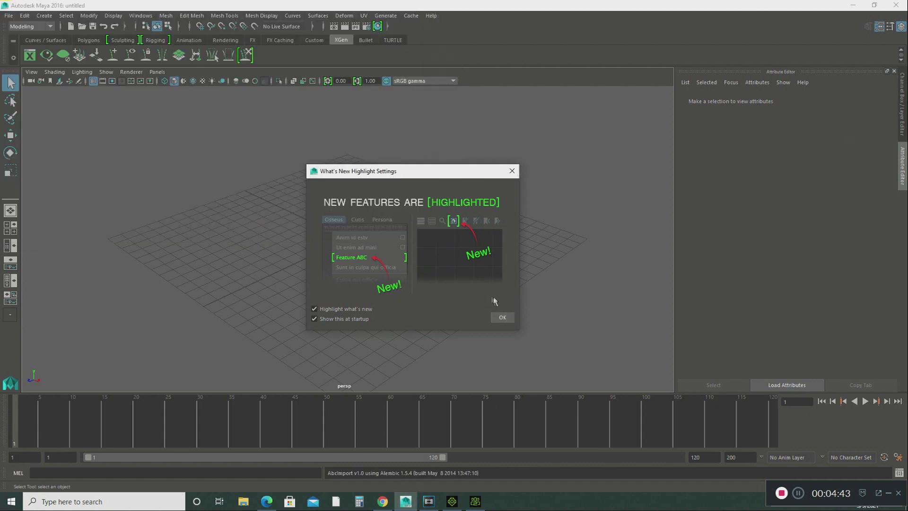
pyautogui.click(499, 317)
pyautogui.click(19, 27)
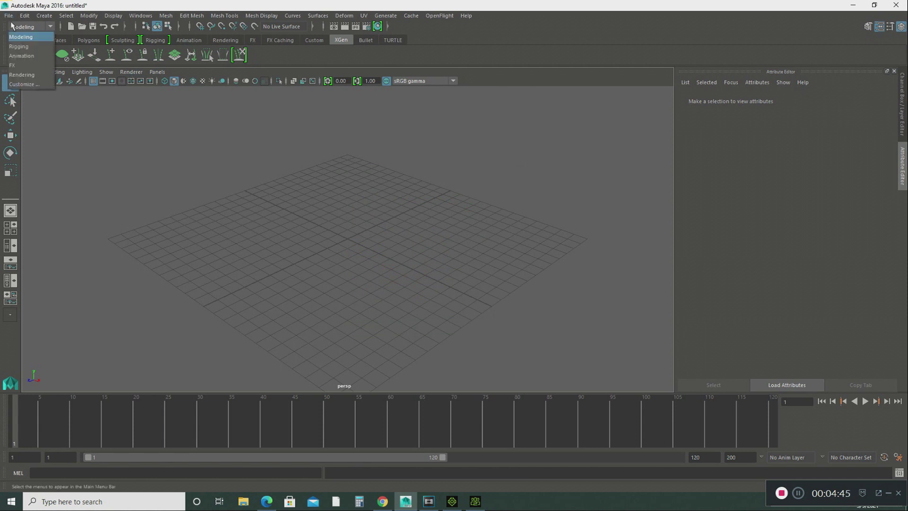
# Open the recent scene "character dancing in field.ma" without saving the untitled scene
pyautogui.click(9, 15)
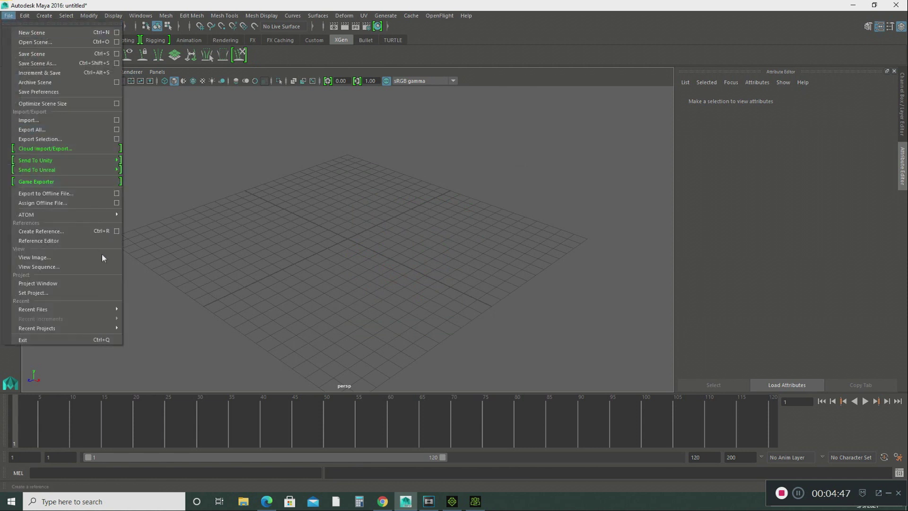
pyautogui.moveTo(117, 310)
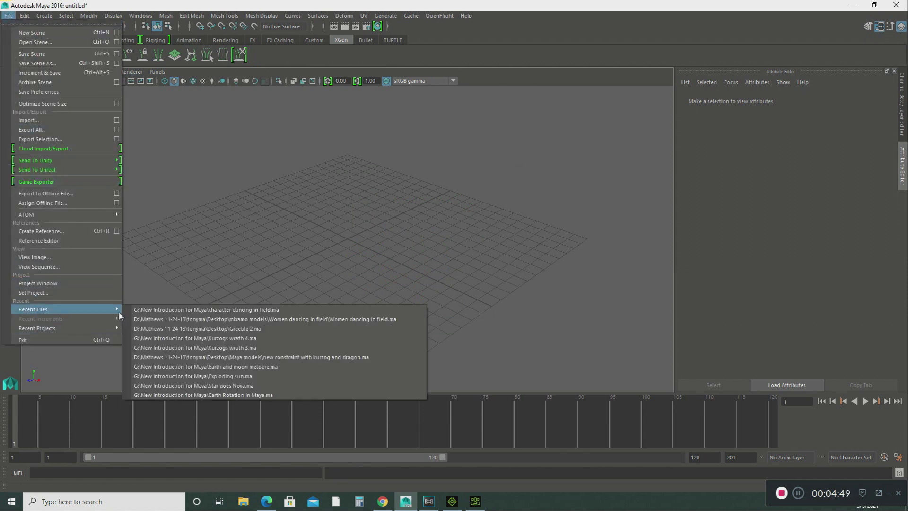
pyautogui.click(197, 310)
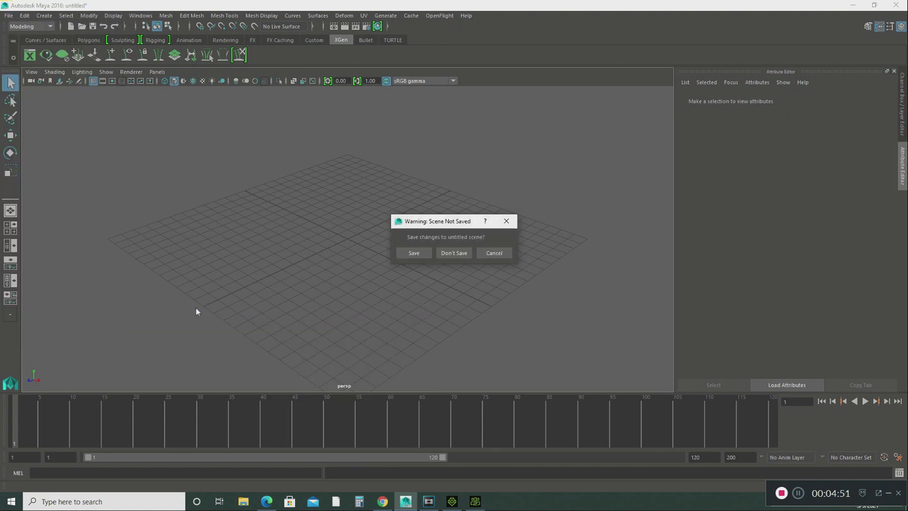
pyautogui.click(450, 255)
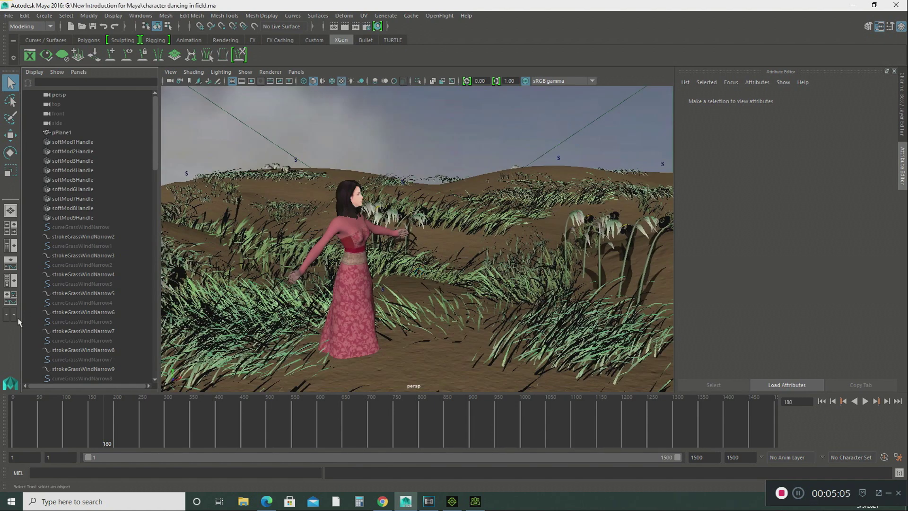
# Go to frame 12, view the available deformers, and select the hilly ground plane behind the woman
pyautogui.click(21, 422)
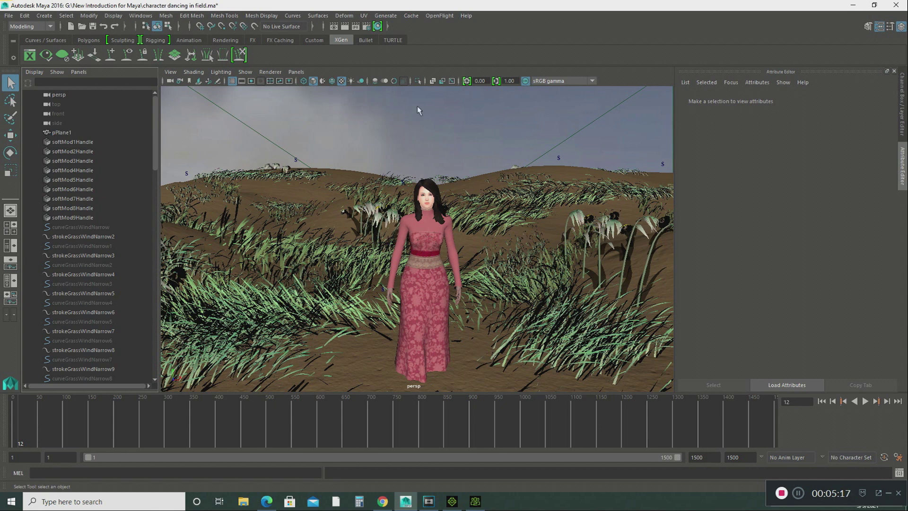
pyautogui.click(344, 16)
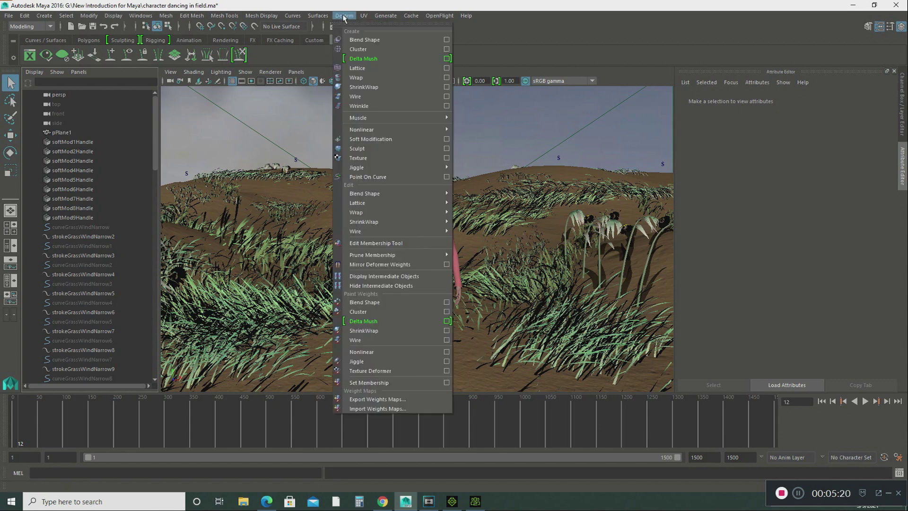
pyautogui.click(489, 238)
pyautogui.click(274, 190)
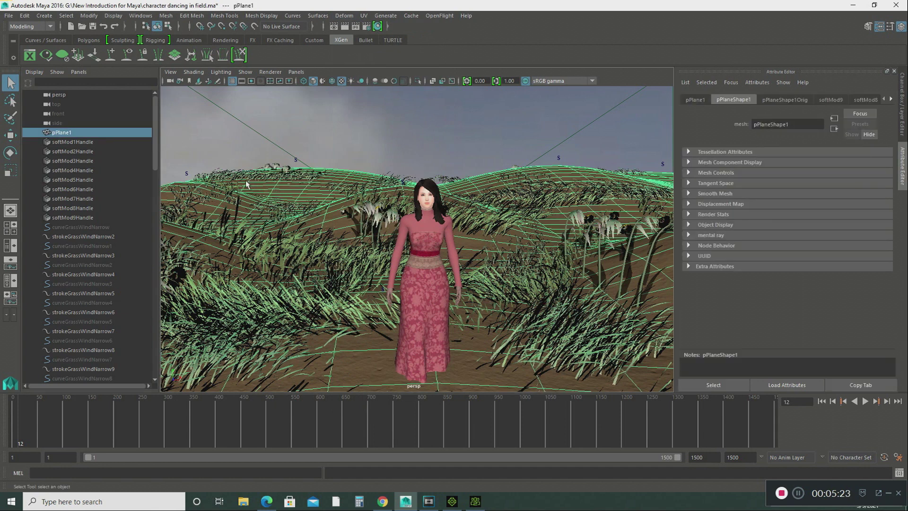